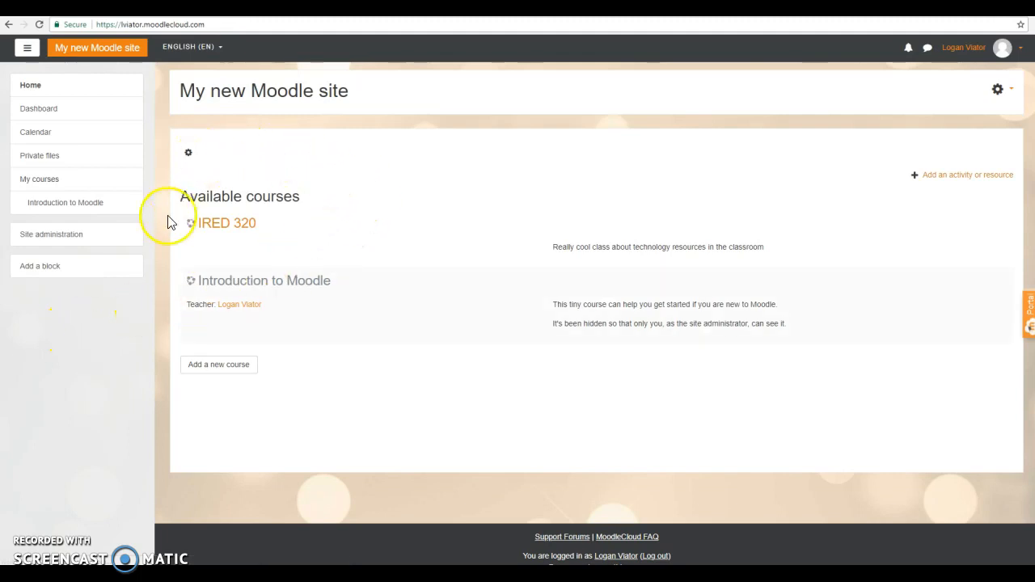
In the IRED 320 course, rename Topic 3 as "Week Three: Moodle" and Topic 4 as "Week Four: GoogleClassroom".
click(237, 230)
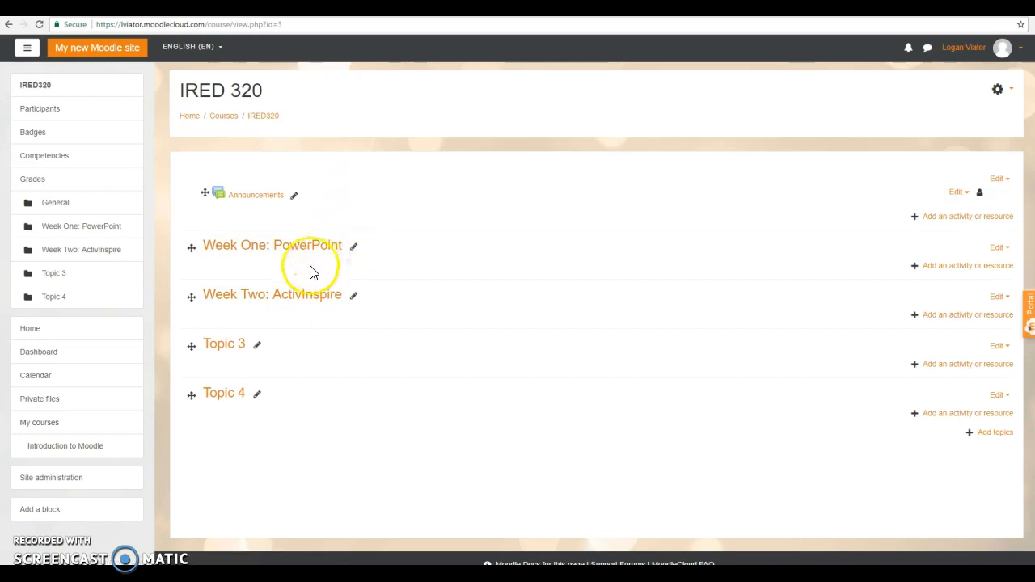
click(257, 350)
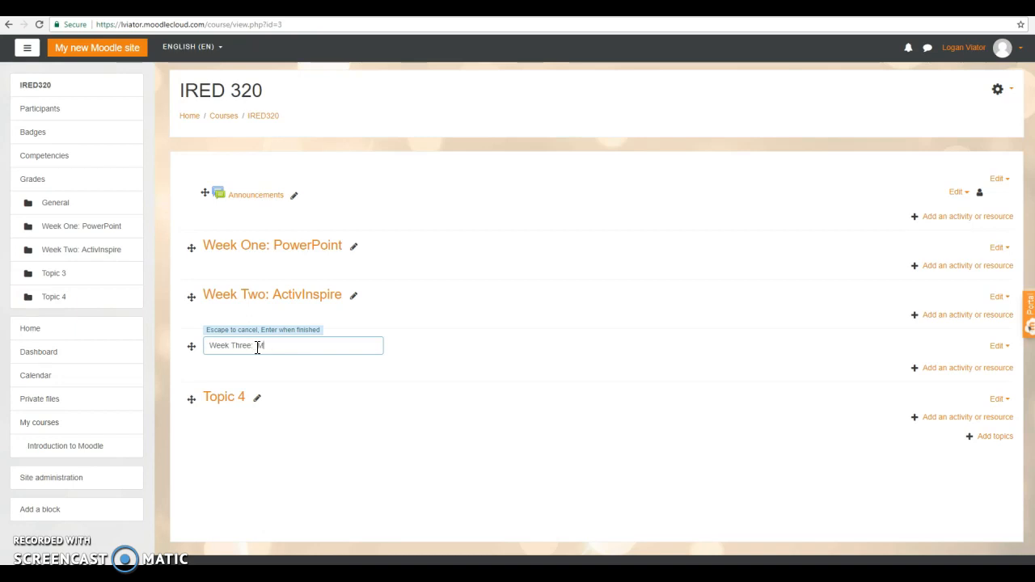
key(Return)
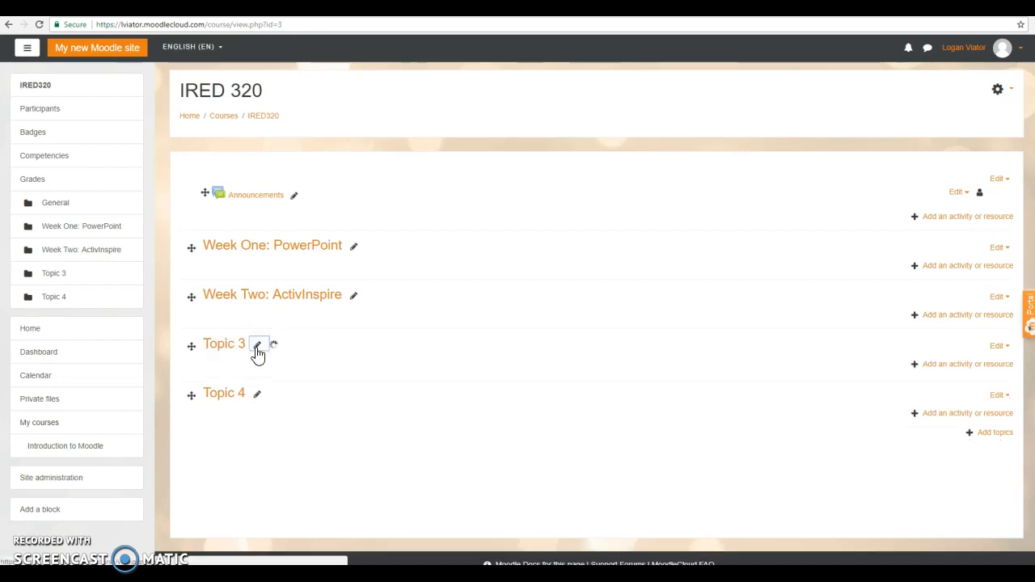
click(257, 394)
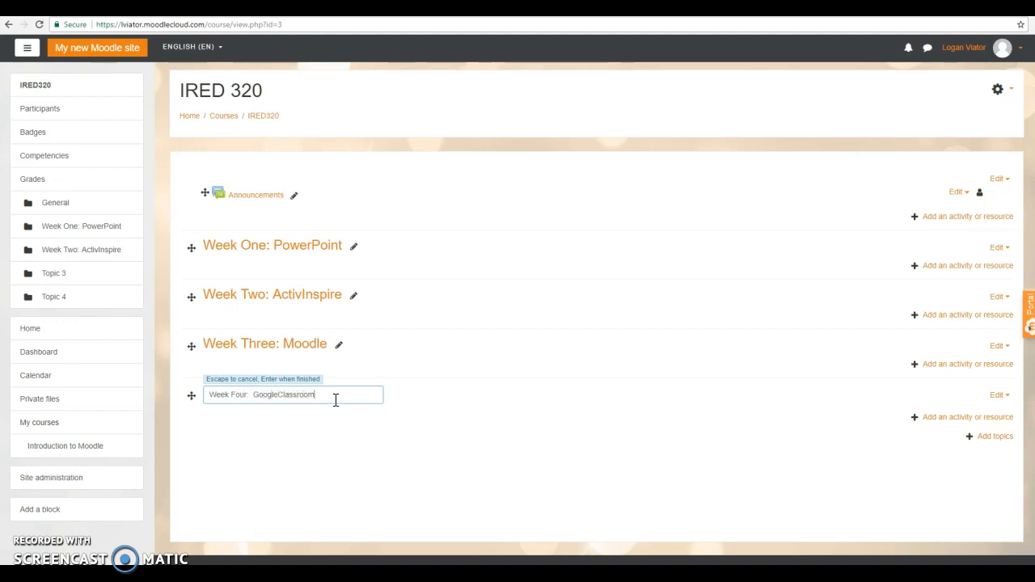
key(Return)
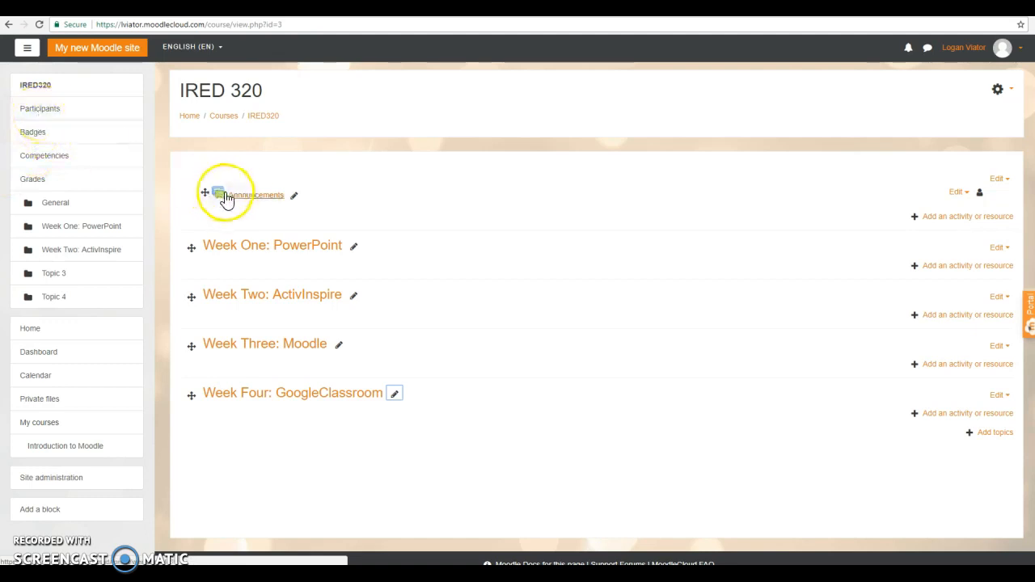
View the Class Canceled post in the course's Announcements forum.
click(253, 202)
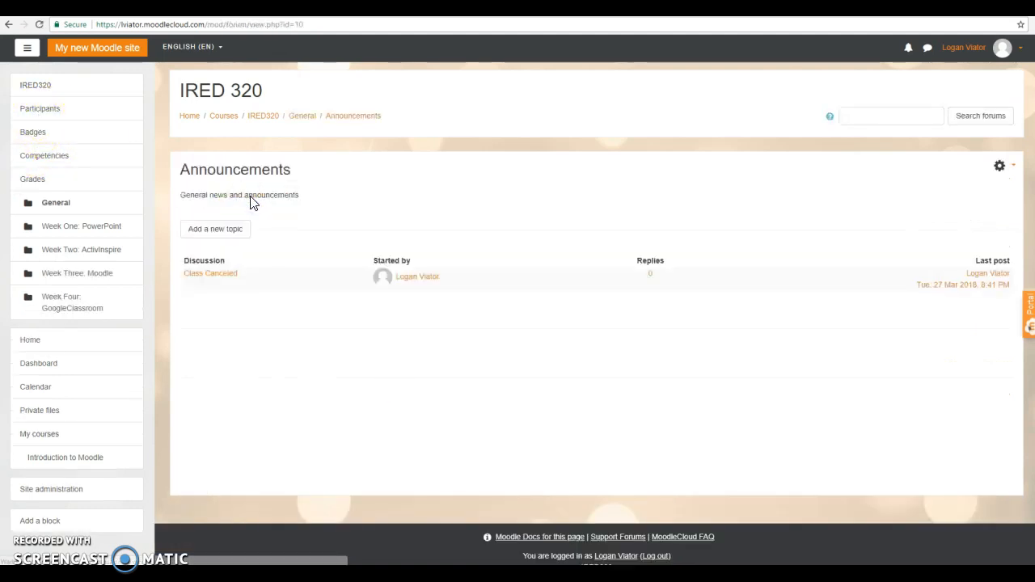
click(219, 275)
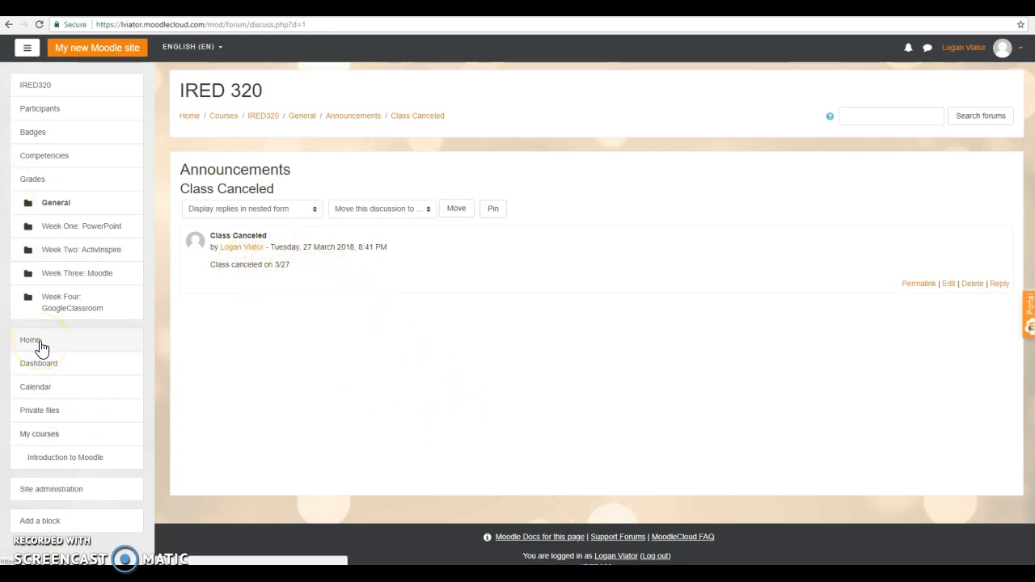
Add a course calendar event "PowerPoint Due" on 29 March 2018 with the description "PowerPoint presentations are due by 11:55PM".
click(38, 388)
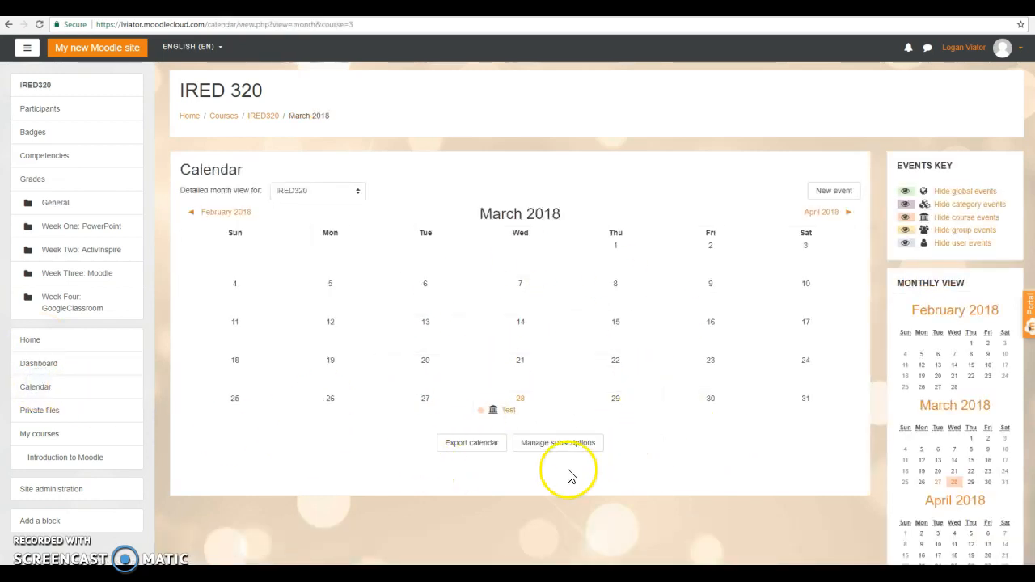
drag(507, 417, 534, 411)
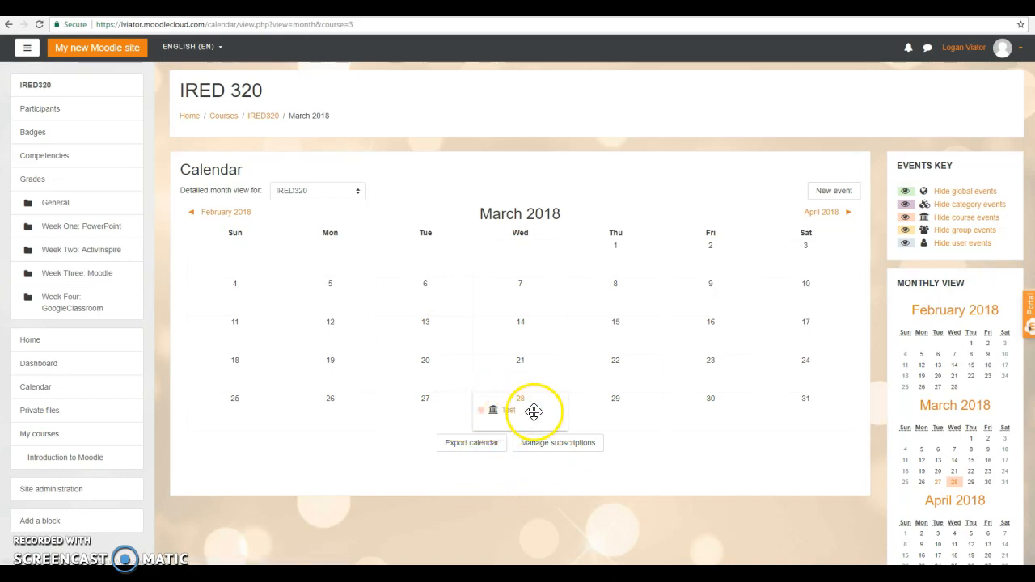
click(606, 414)
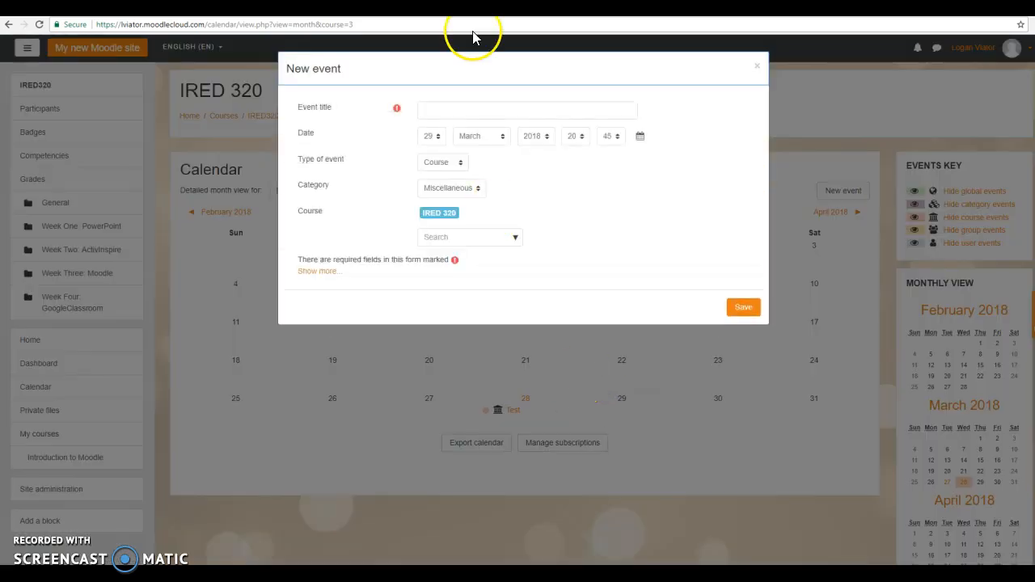
click(431, 110)
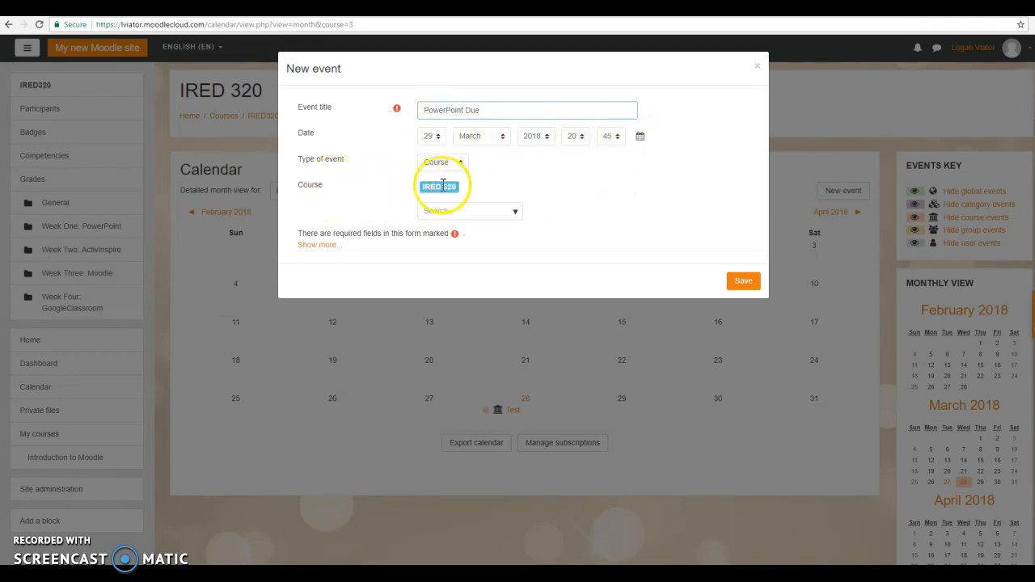
click(320, 245)
click(441, 271)
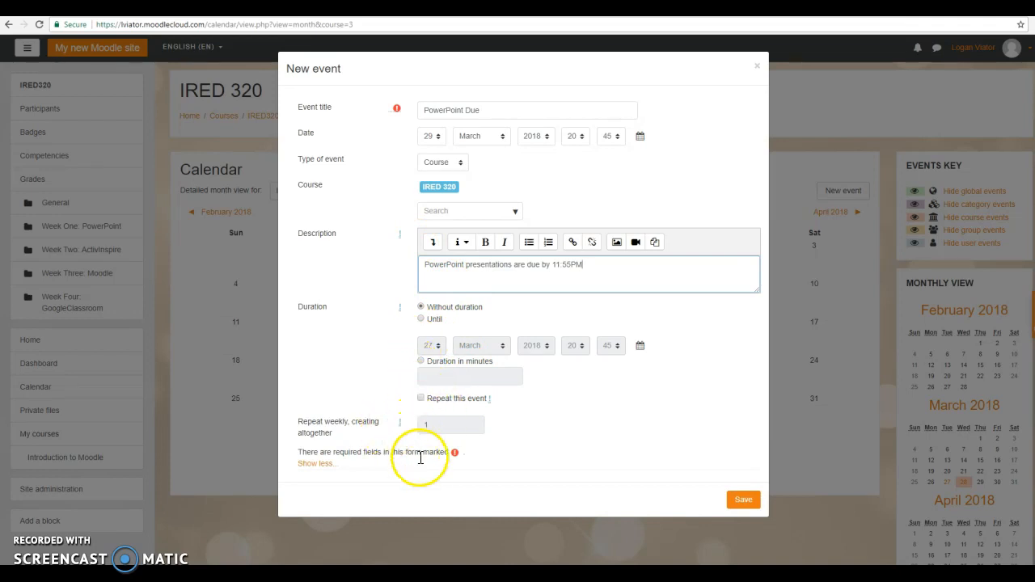
click(744, 499)
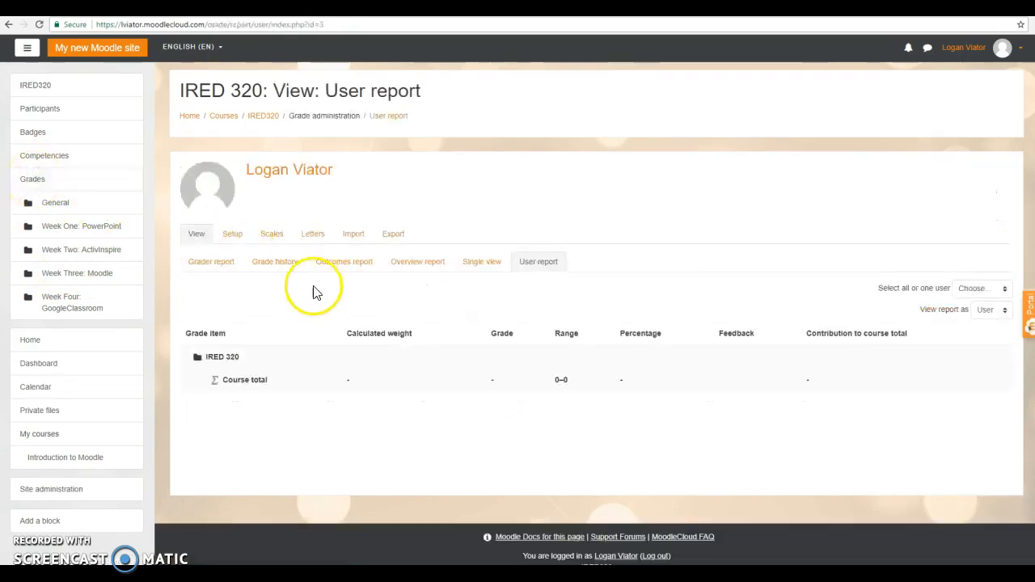
Look through the course's grader, grade history, overview and user reports, and open the private files area.
click(225, 275)
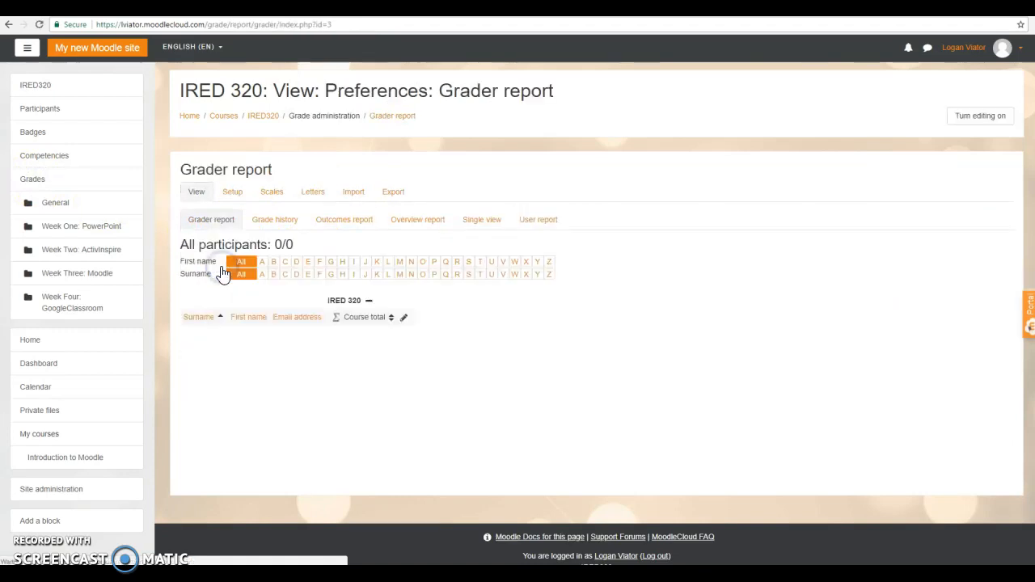
click(277, 221)
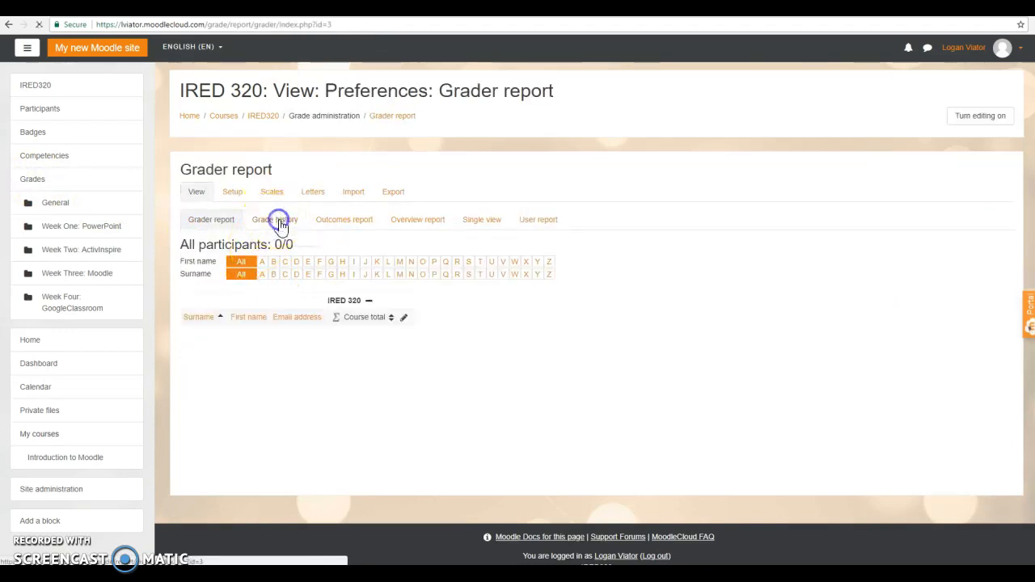
click(420, 224)
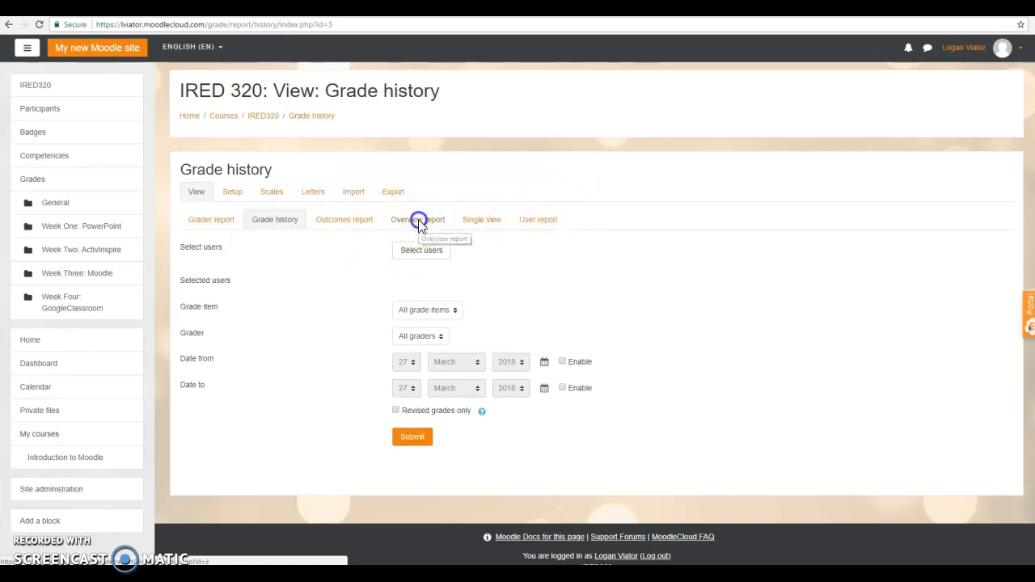
click(536, 261)
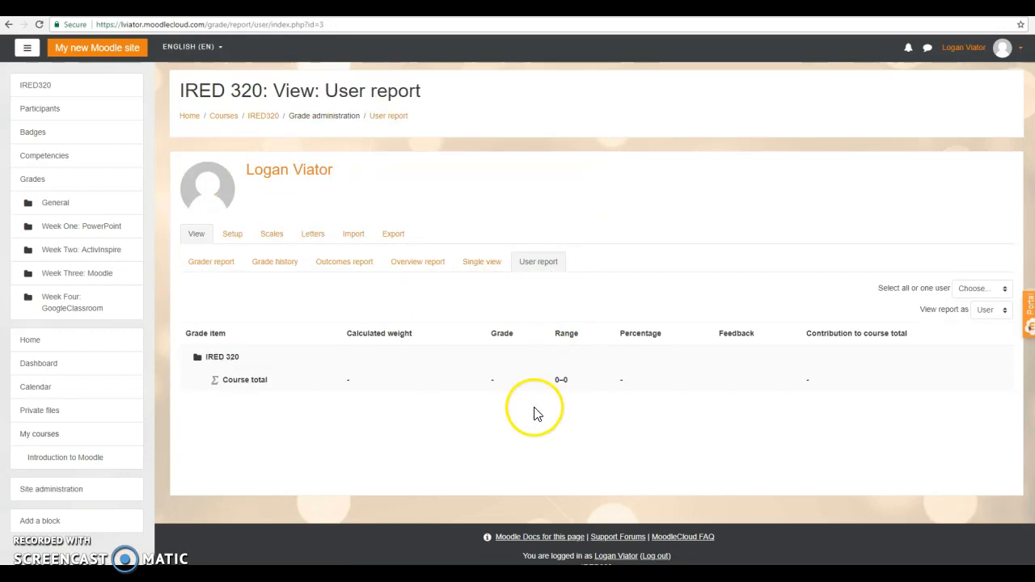
click(42, 410)
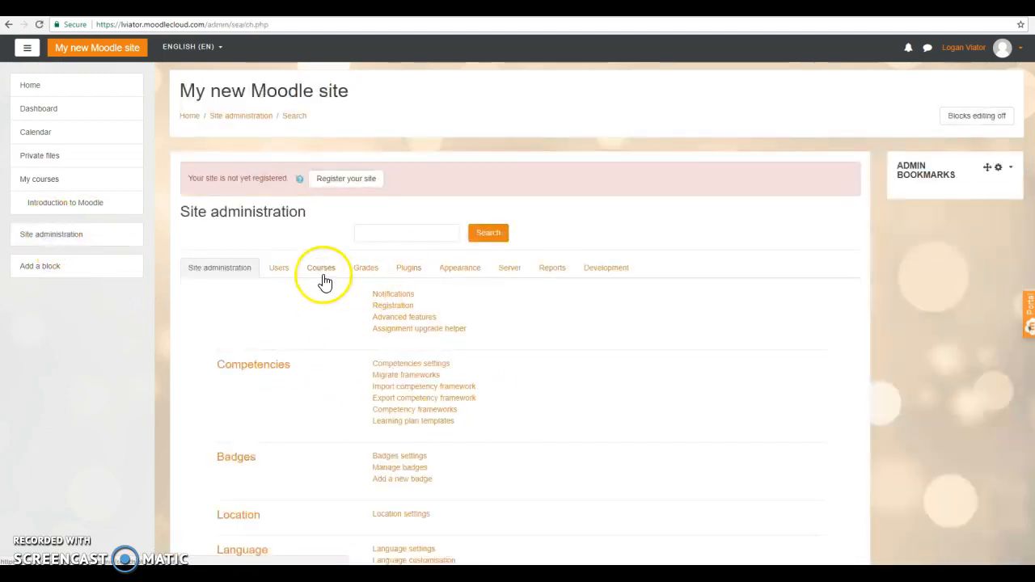
Start a new course in the Miscellaneous category with full name "Historical Research/Writing Seminar" and short name "HIST490".
click(327, 275)
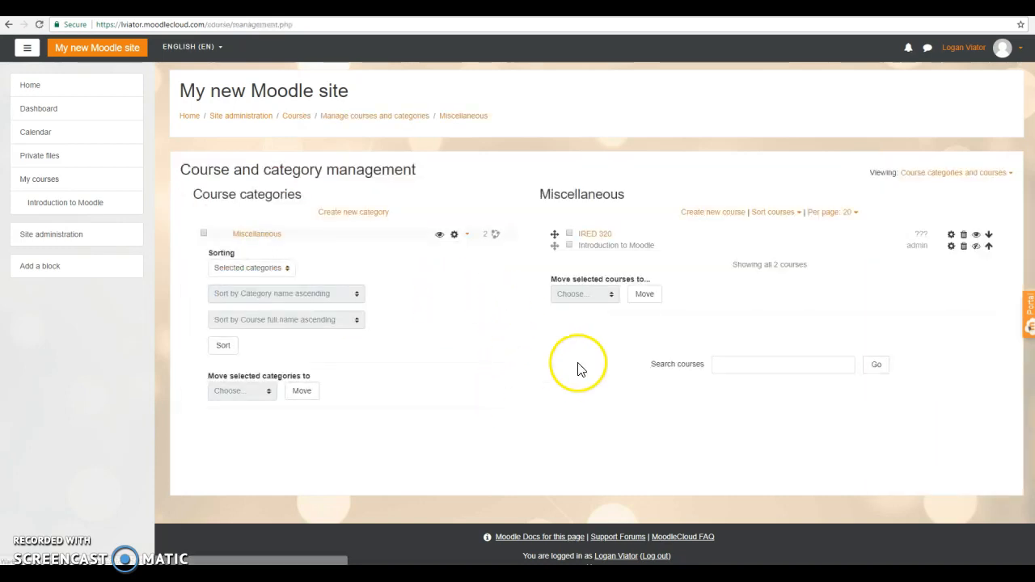
click(717, 215)
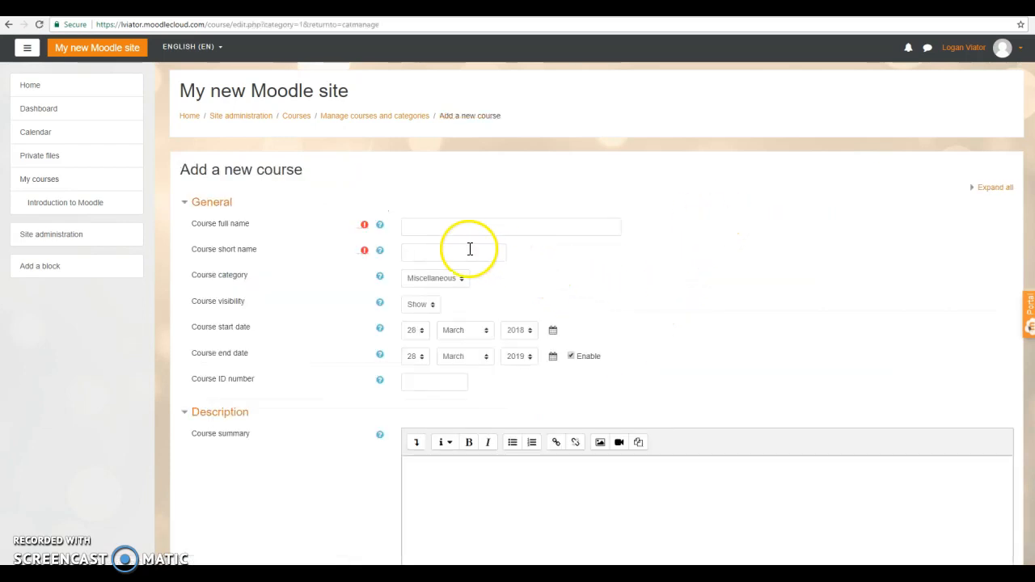
click(473, 223)
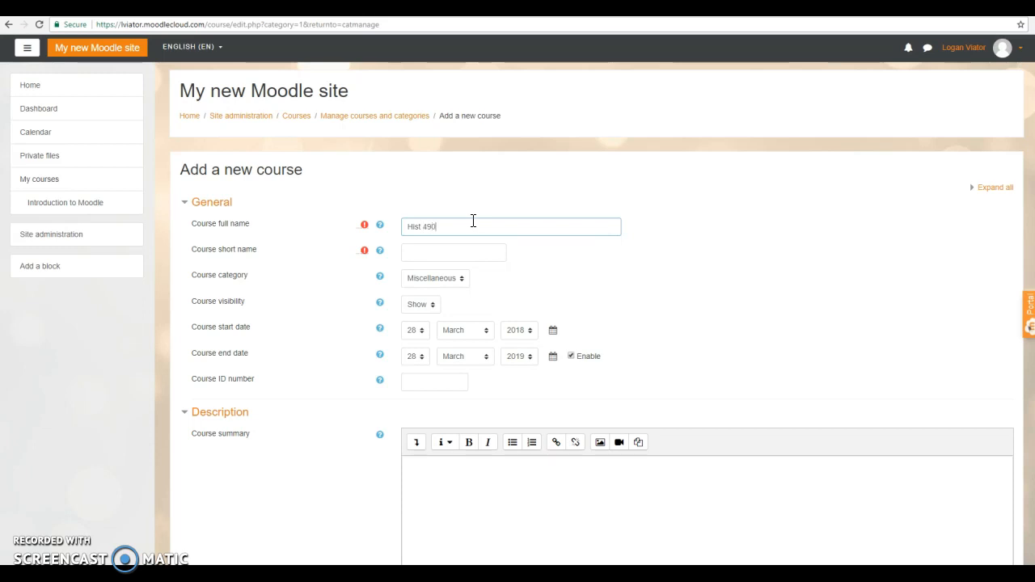
click(431, 245)
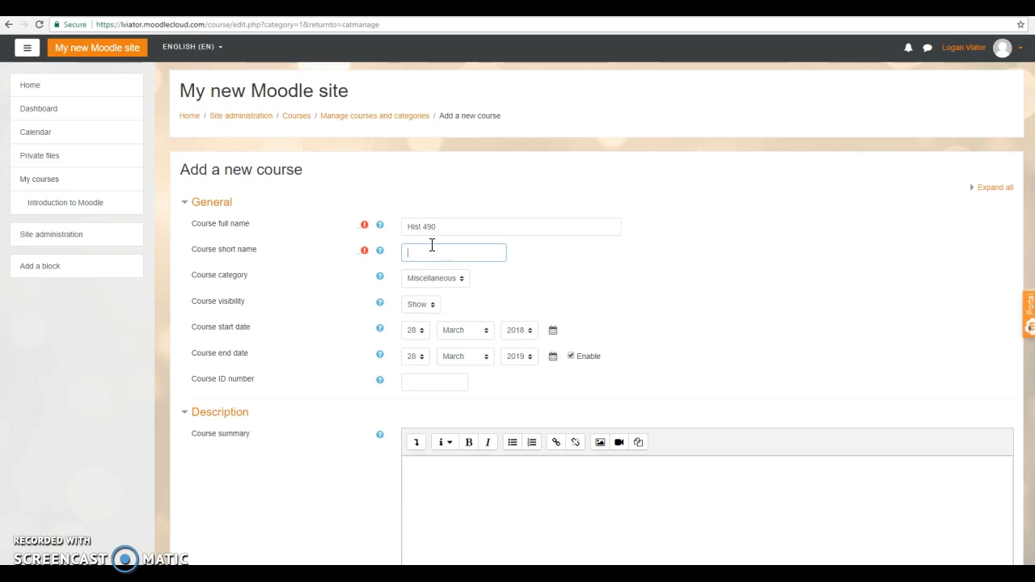
click(447, 224)
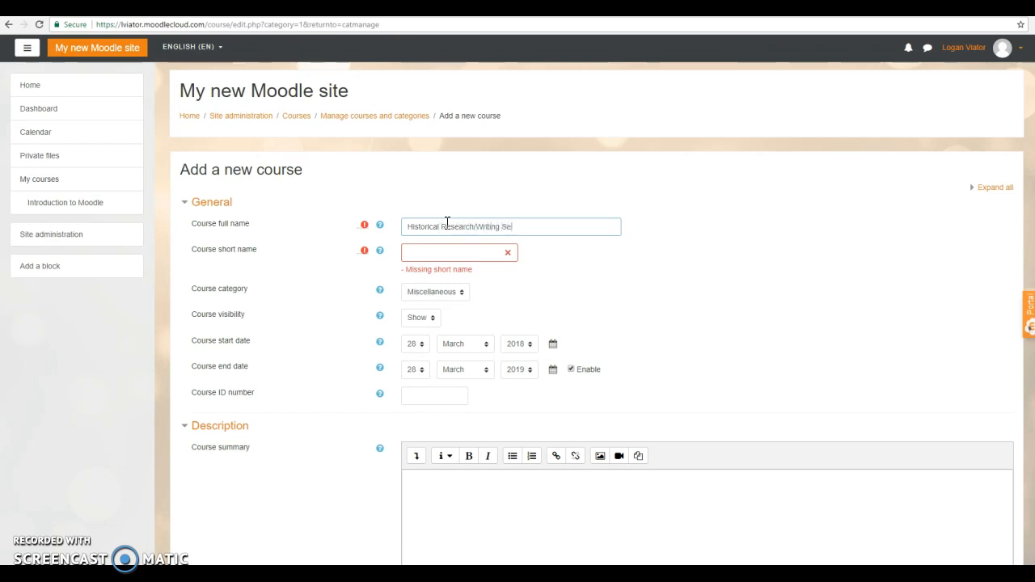
click(445, 252)
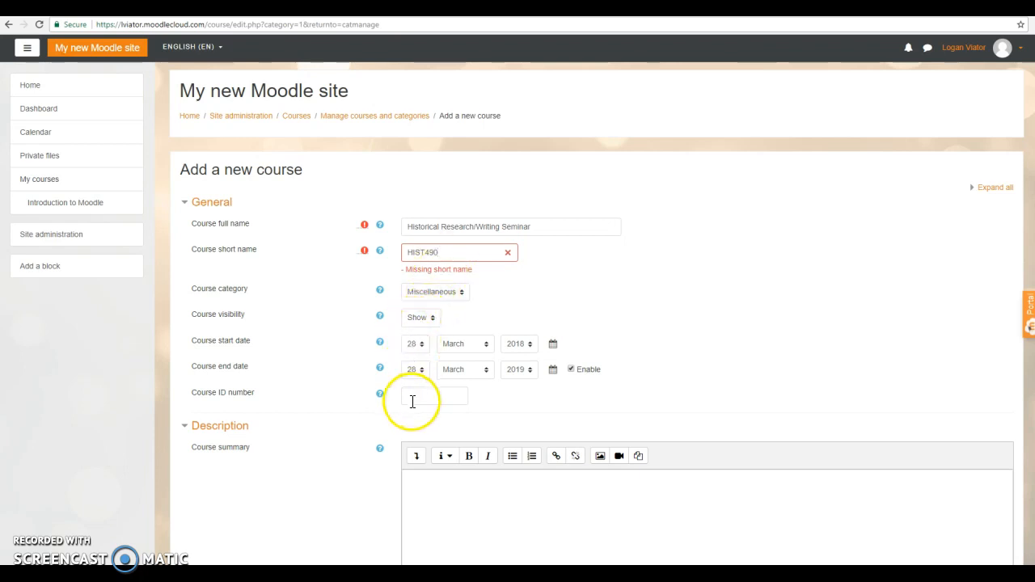
Enter the course summary "Students will do historical research and writing.".
click(422, 372)
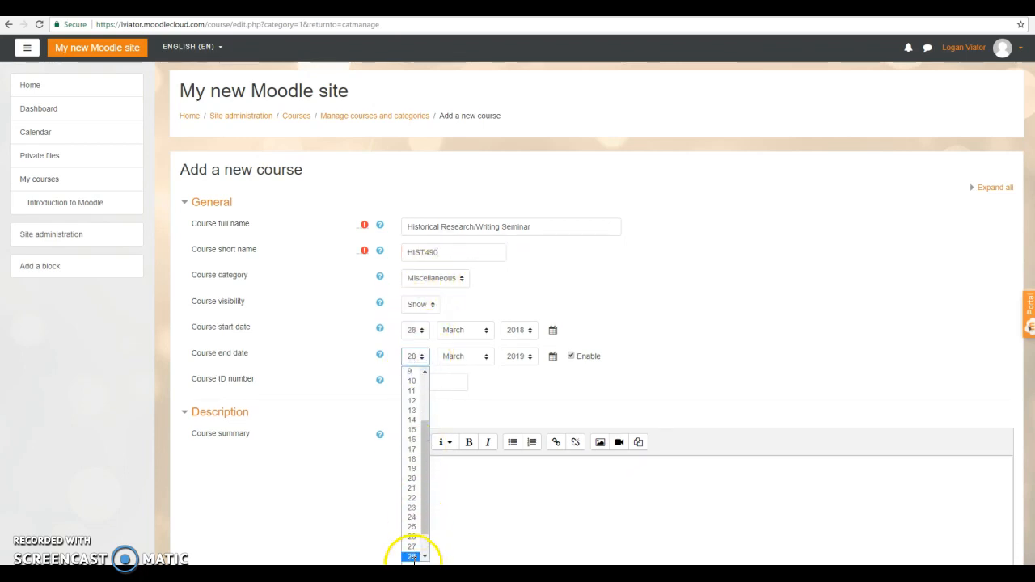
click(480, 390)
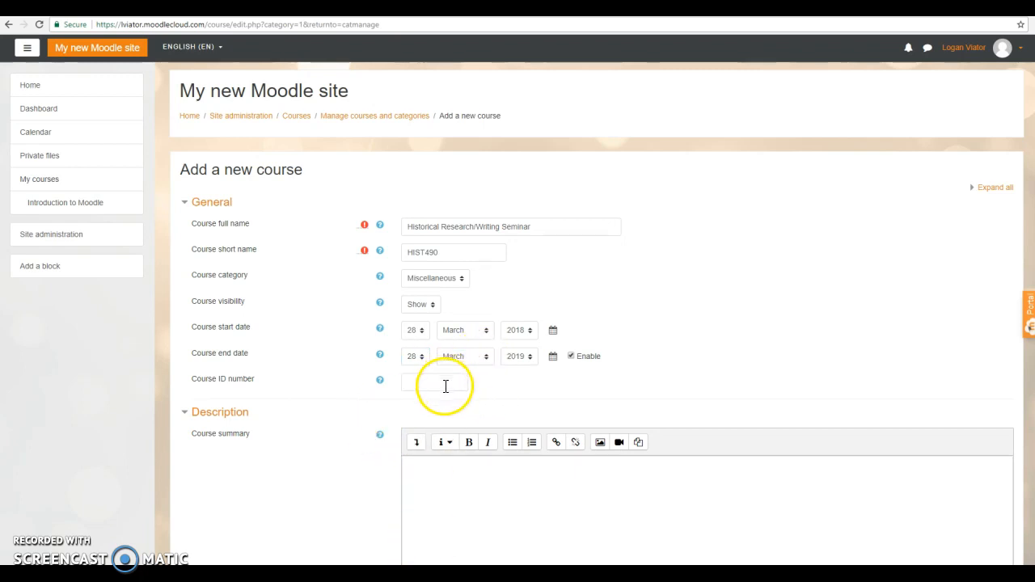
click(460, 491)
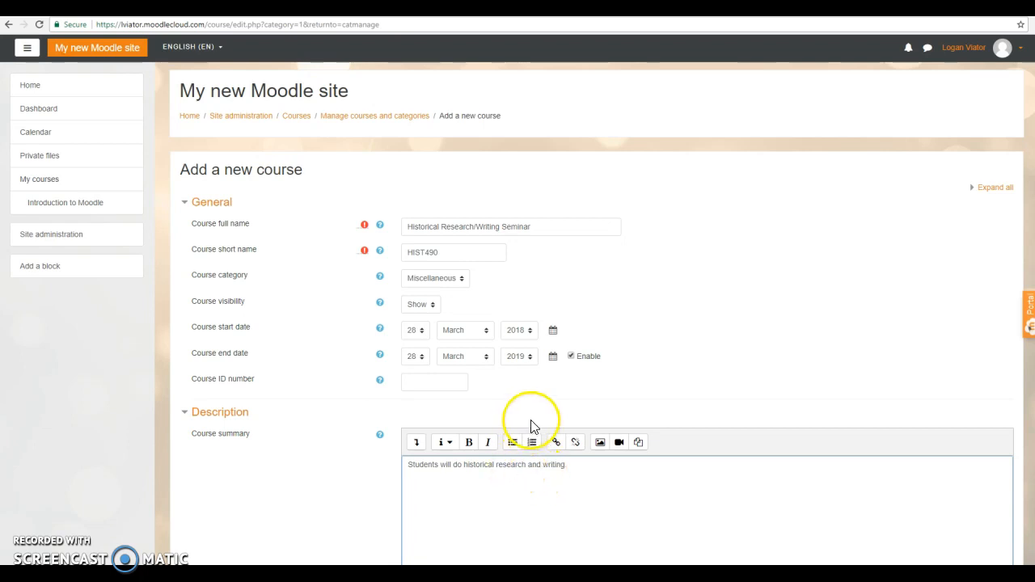
Set the number of sections to 8 in the new course's format settings.
scroll(1017, 174, down, 1)
scroll(1028, 356, down, 4)
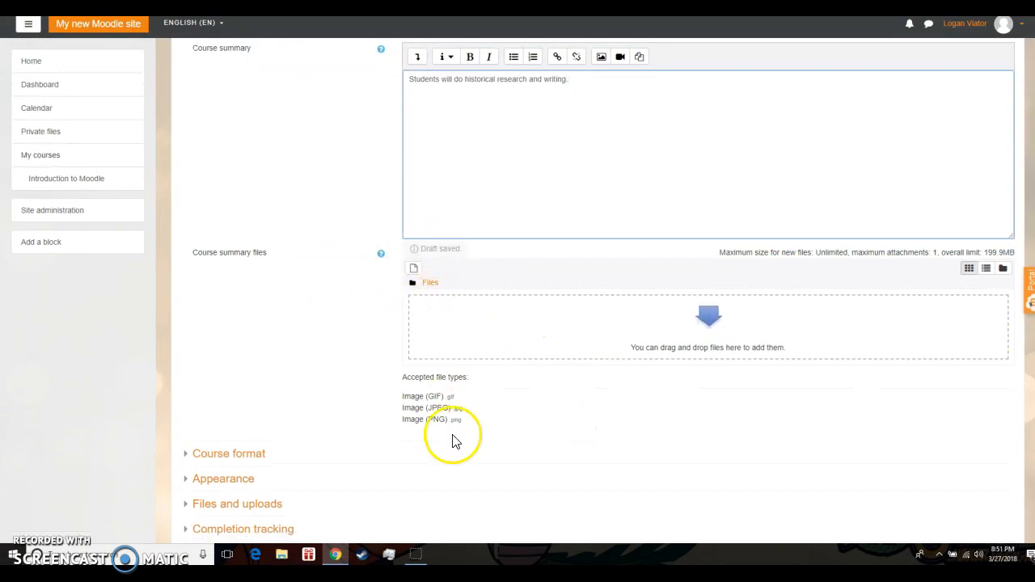
drag(1031, 325, 1027, 294)
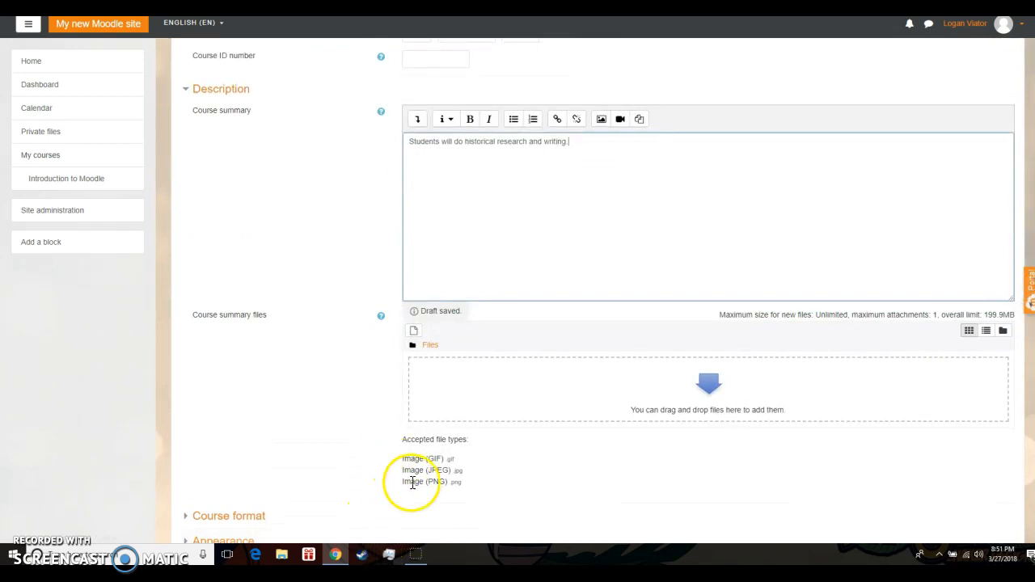
scroll(862, 380, down, 3)
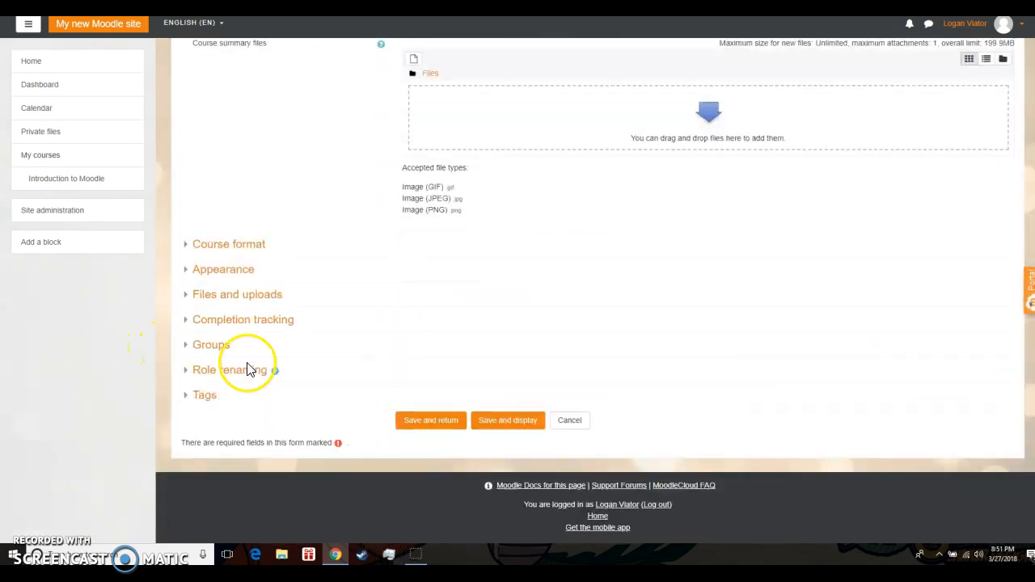
click(245, 256)
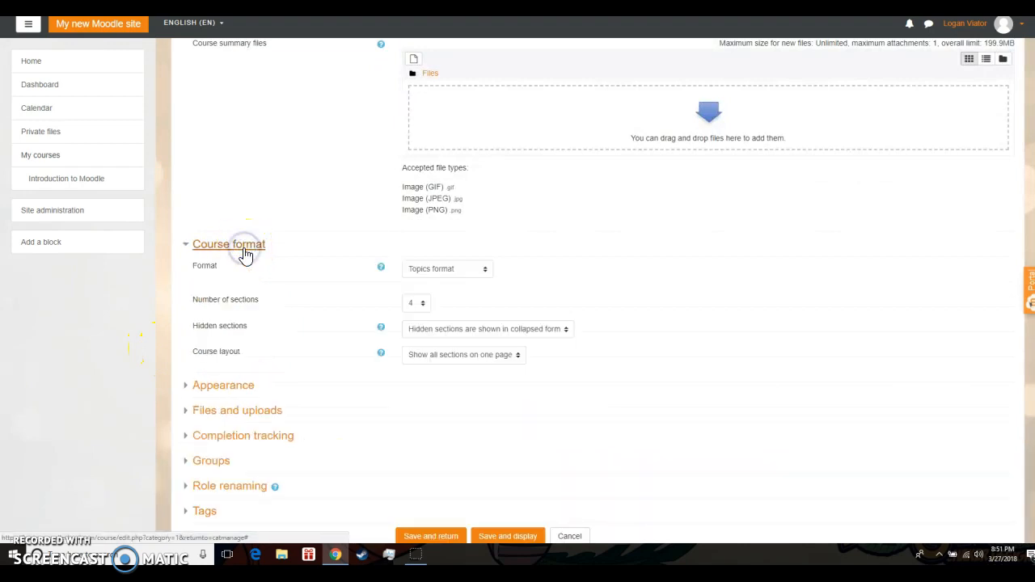
click(424, 303)
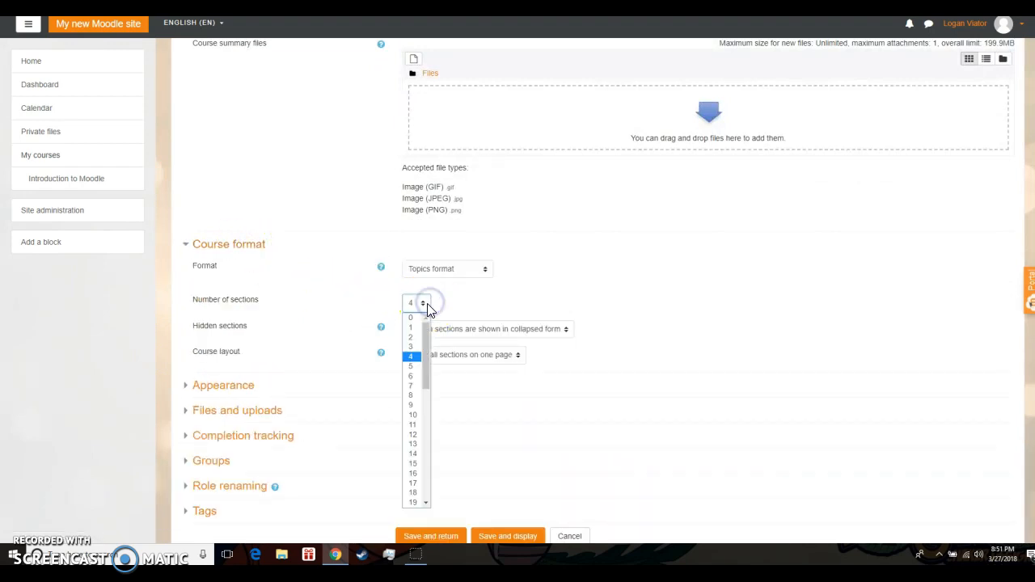
click(411, 394)
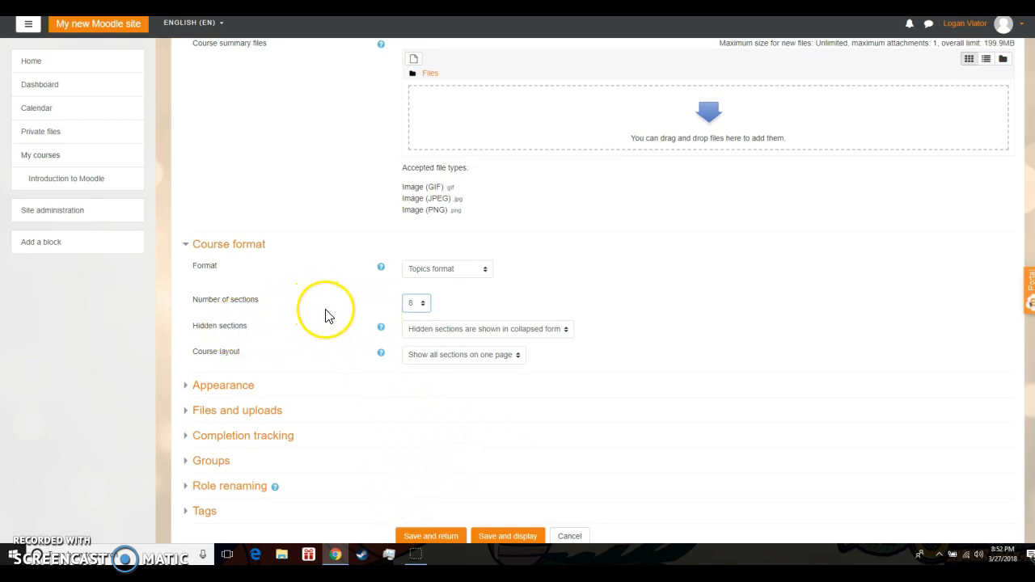
Check the available options for hidden sections and course layout in the course format settings.
click(491, 331)
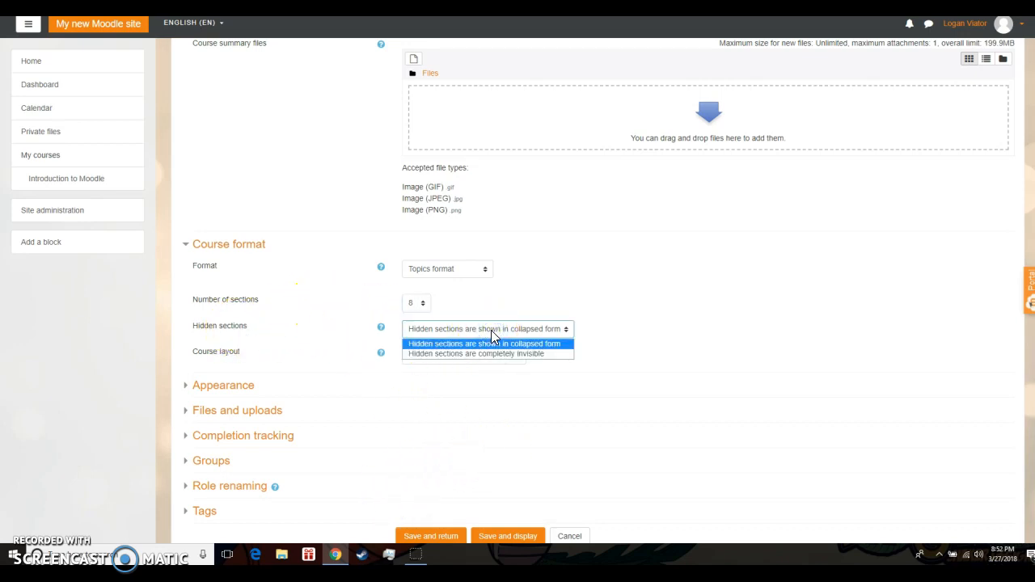
click(491, 331)
click(463, 354)
click(463, 356)
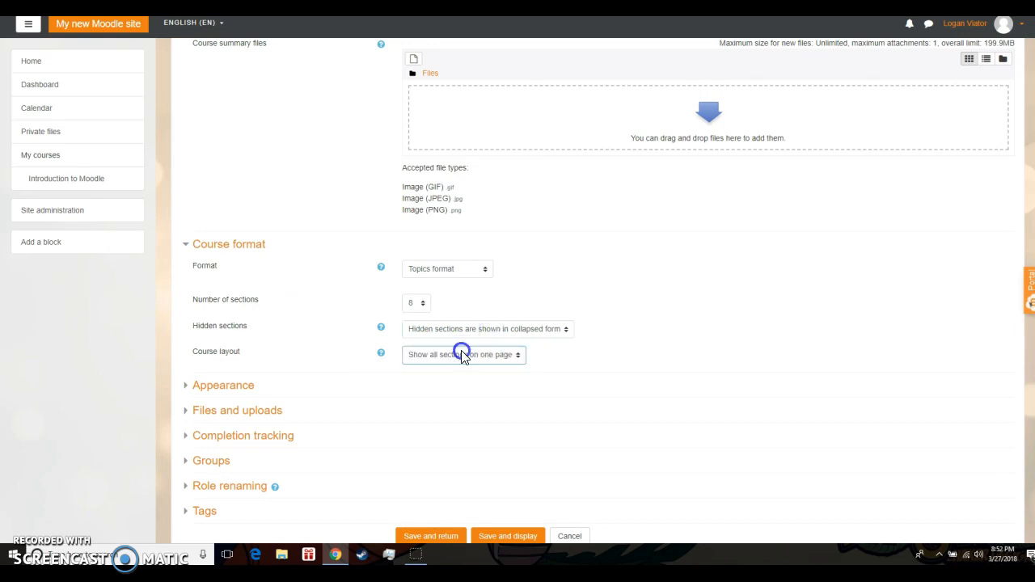
Examine the new course's appearance settings for forced language, number of announcements, gradebook visibility and activity reports.
click(238, 386)
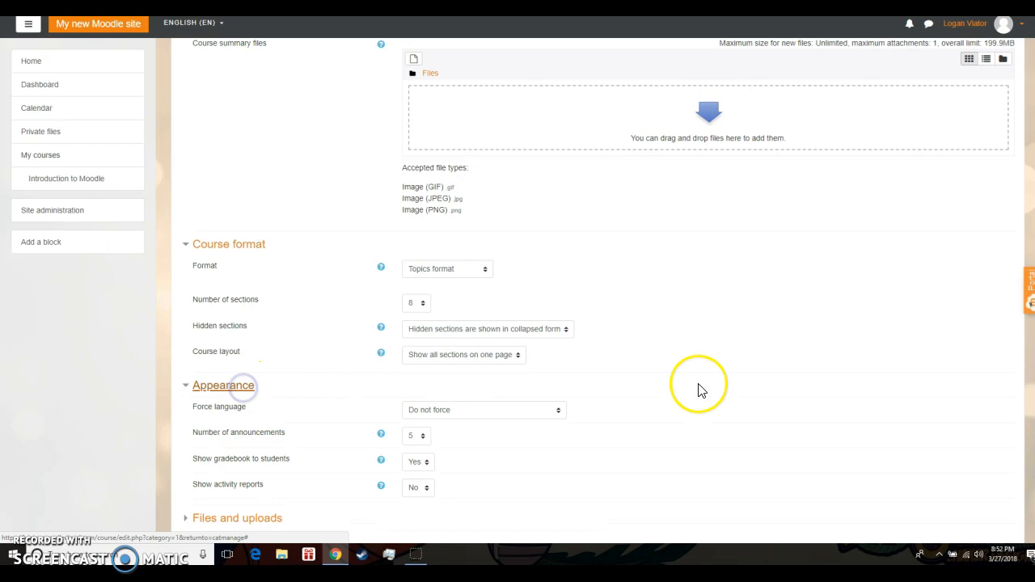
click(506, 415)
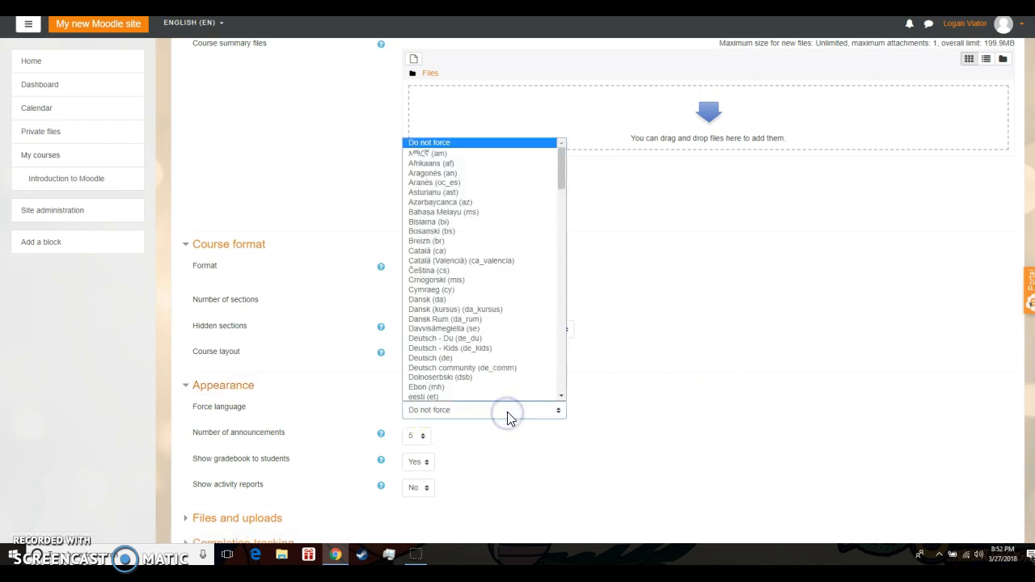
click(509, 414)
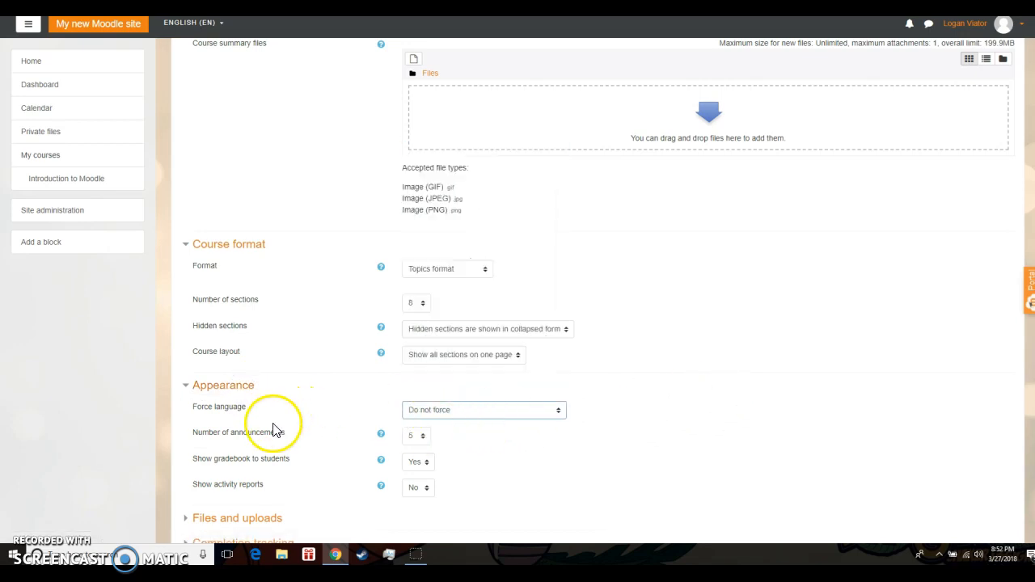
scroll(570, 308, down, 3)
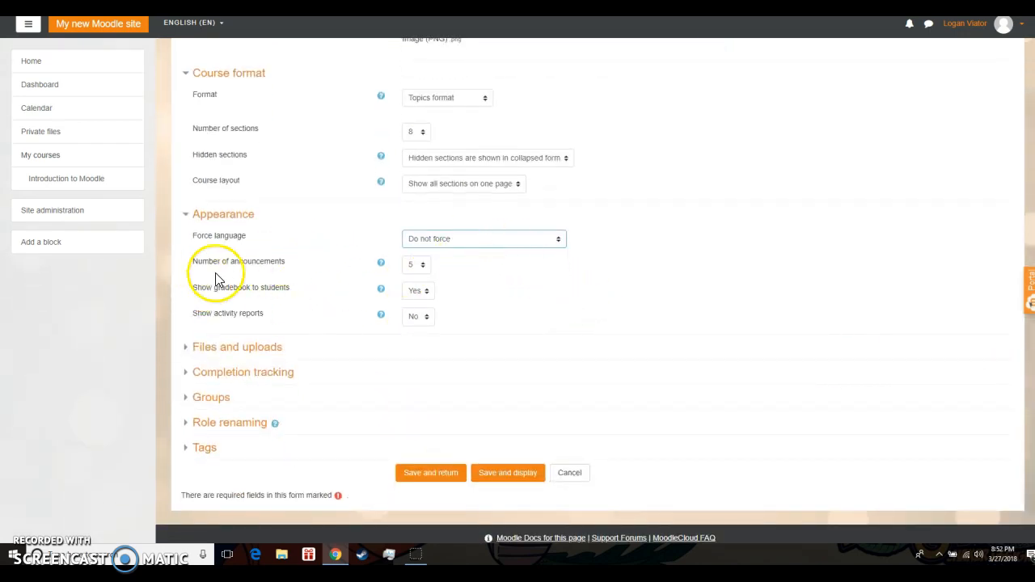
click(418, 266)
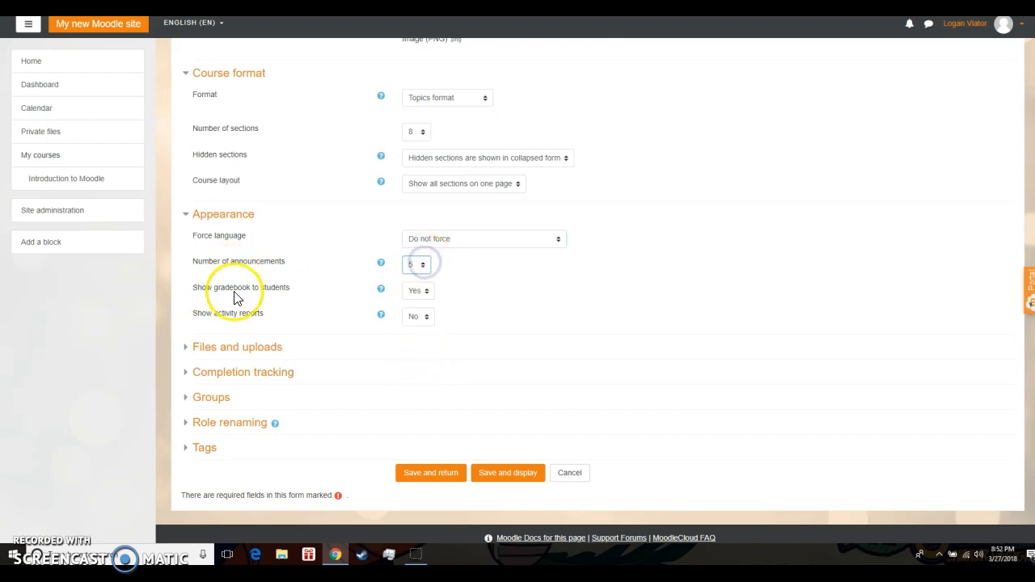
click(419, 293)
click(419, 316)
click(419, 316)
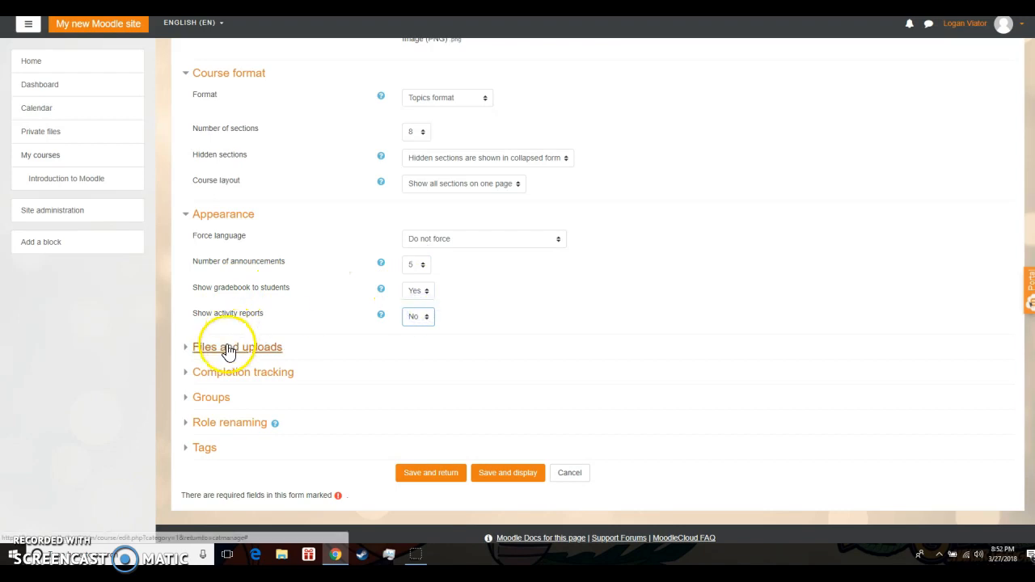
Check the new course's maximum upload size setting and save the course, returning to course and category management.
click(196, 348)
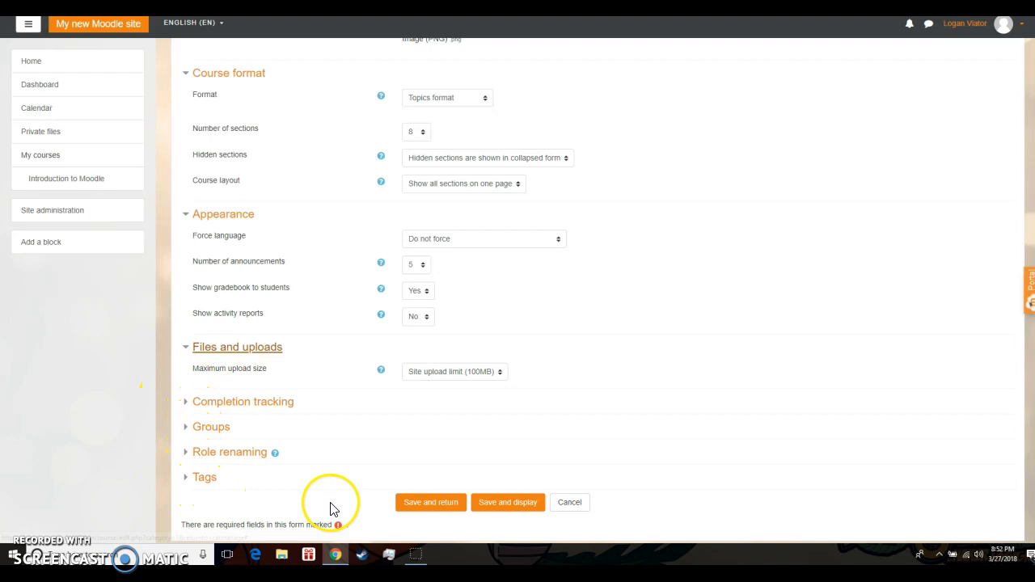
click(458, 502)
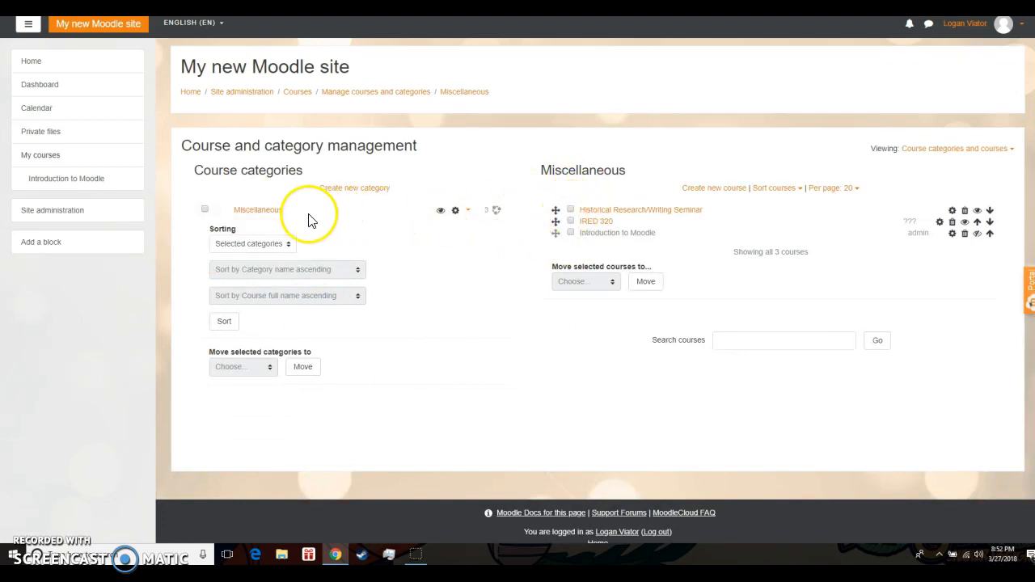
Create a subcategory of Miscellaneous named "Awesome Classes" with category ID number 555 and the description "Awesome classes".
click(268, 213)
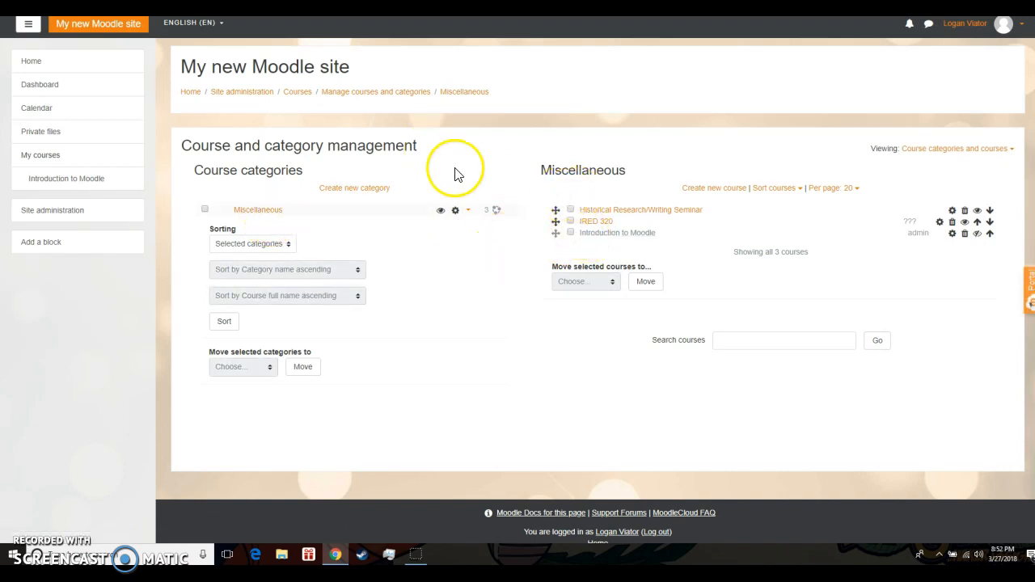
click(355, 191)
click(436, 196)
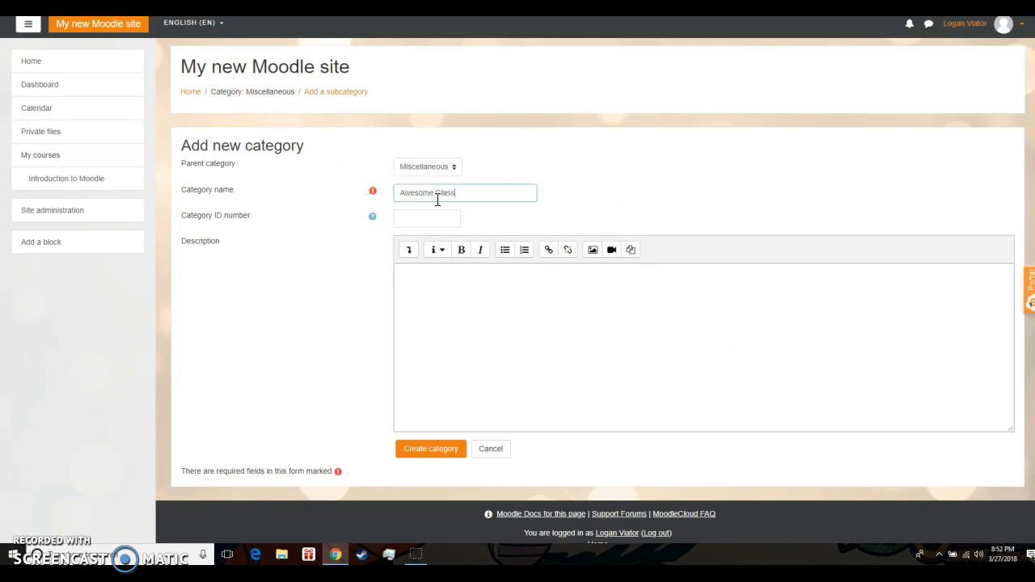
click(429, 220)
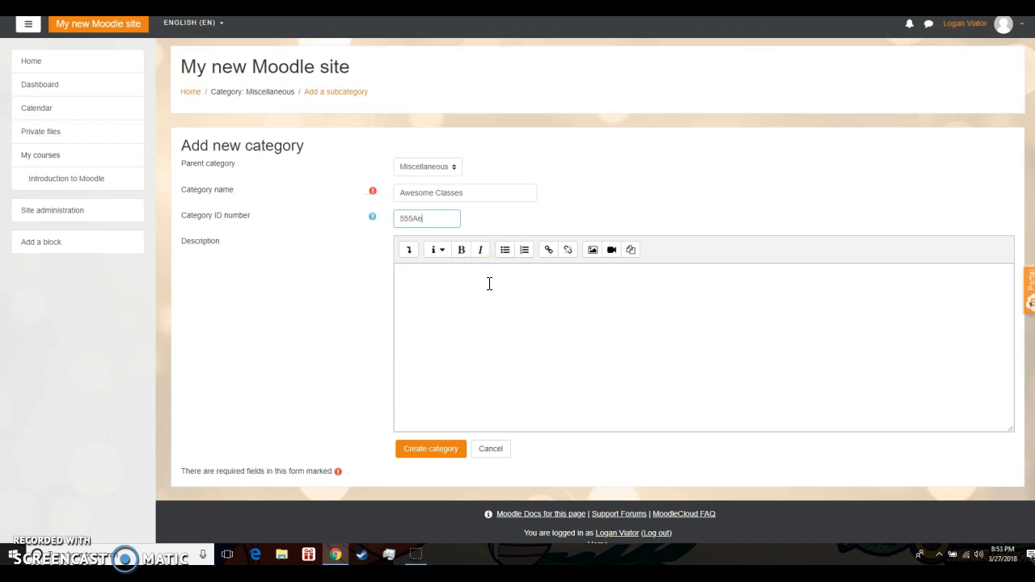
click(489, 284)
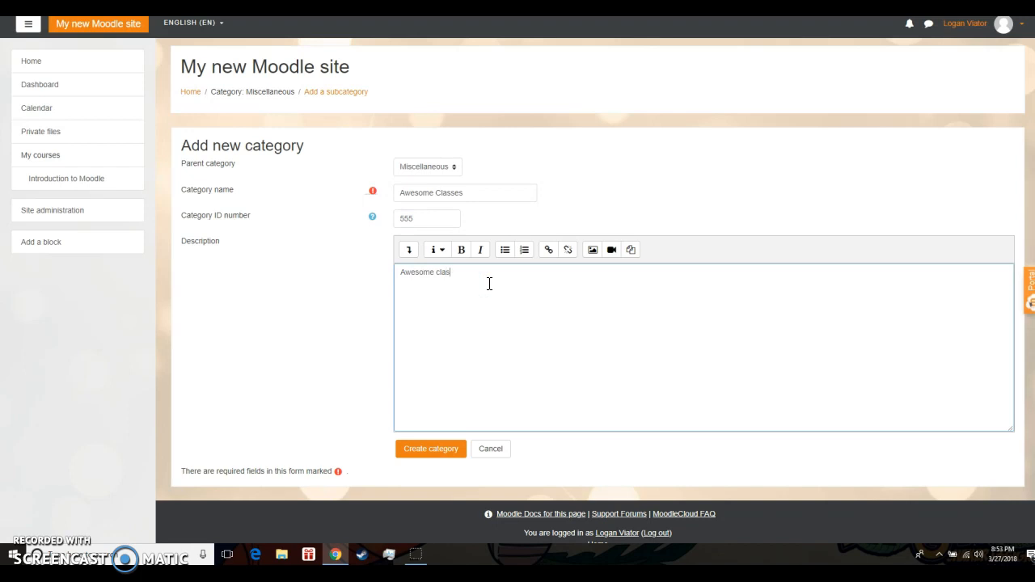
click(442, 462)
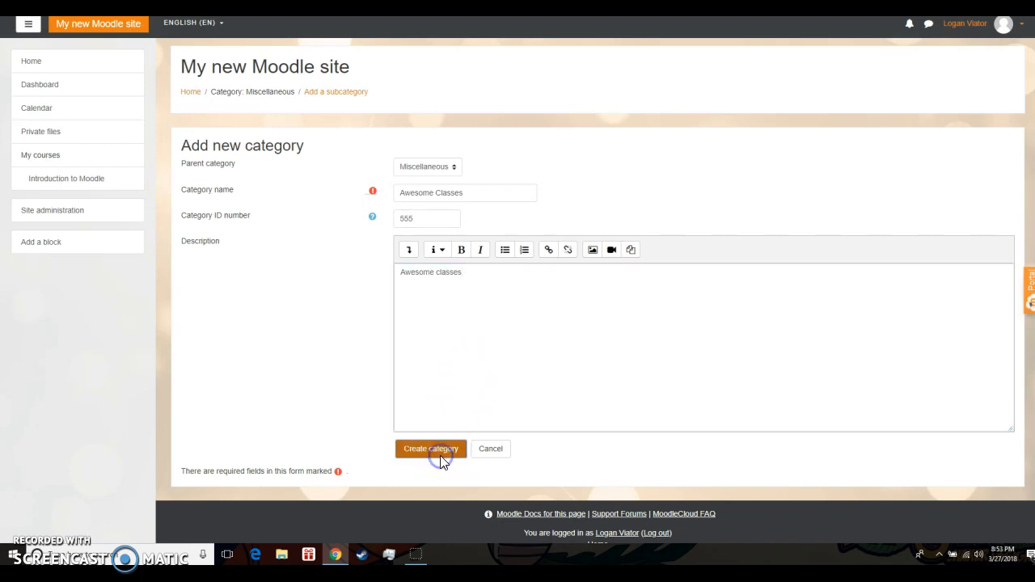